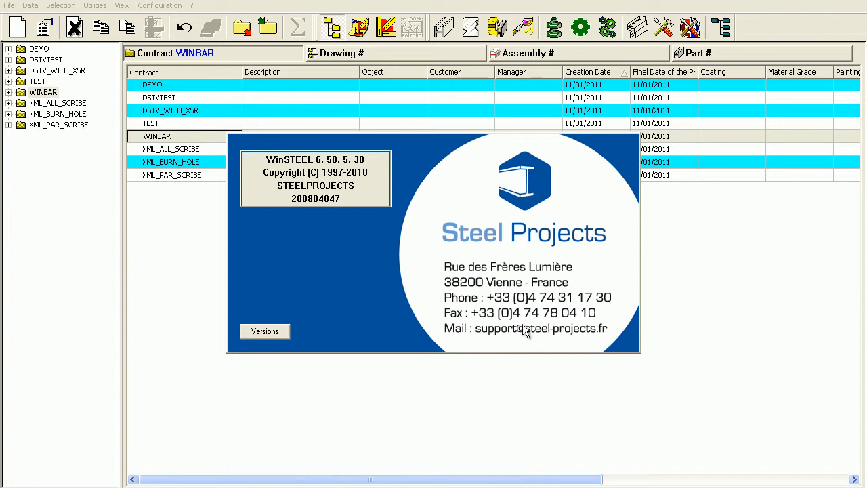
Dismiss the splash screen and send the WINBAR contract's parts to the WinBar nesting module
{"action": "left_click", "coordinate": [458, 271]}
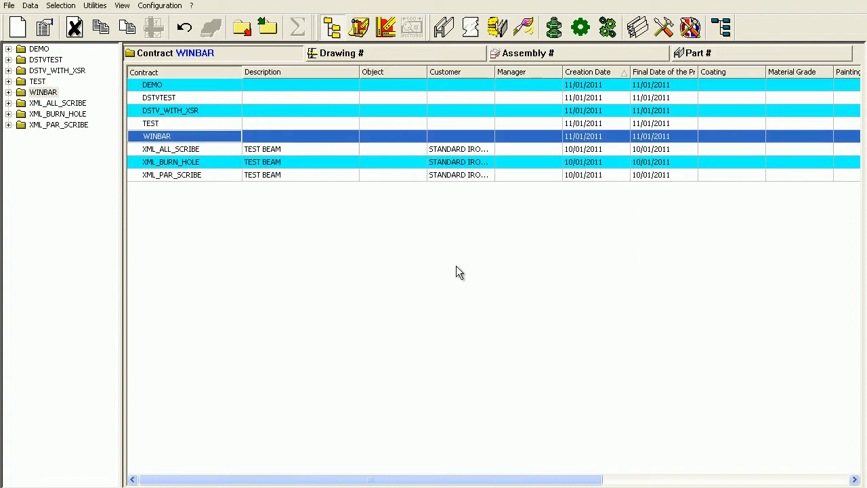
{"action": "left_click_drag", "start_coordinate": [48, 93], "coordinate": [187, 284]}
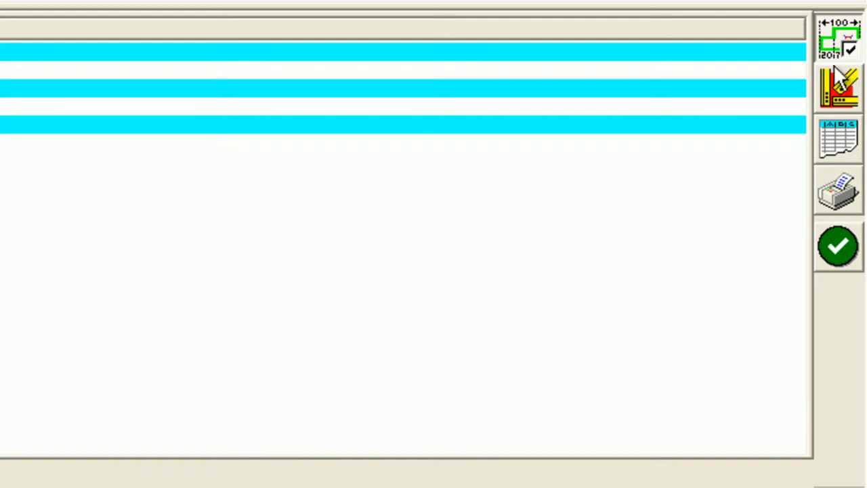
{"action": "left_click", "coordinate": [841, 47]}
{"action": "left_click", "coordinate": [843, 83]}
{"action": "left_click", "coordinate": [844, 133]}
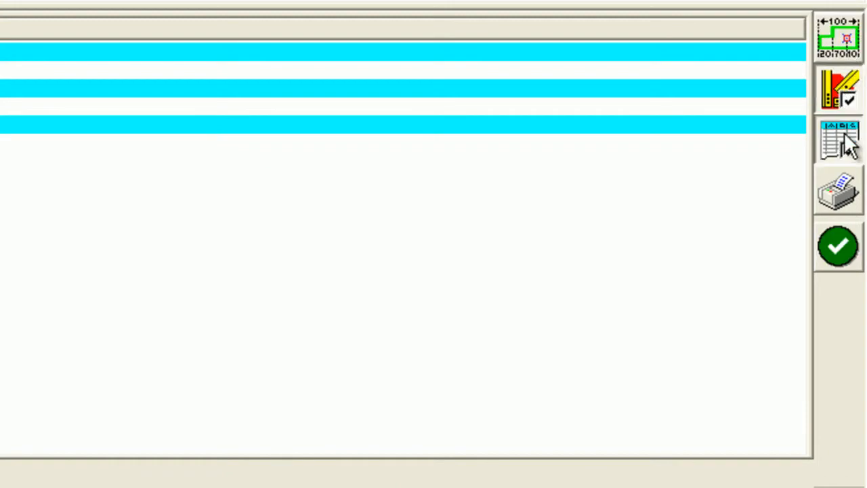
{"action": "left_click", "coordinate": [844, 242]}
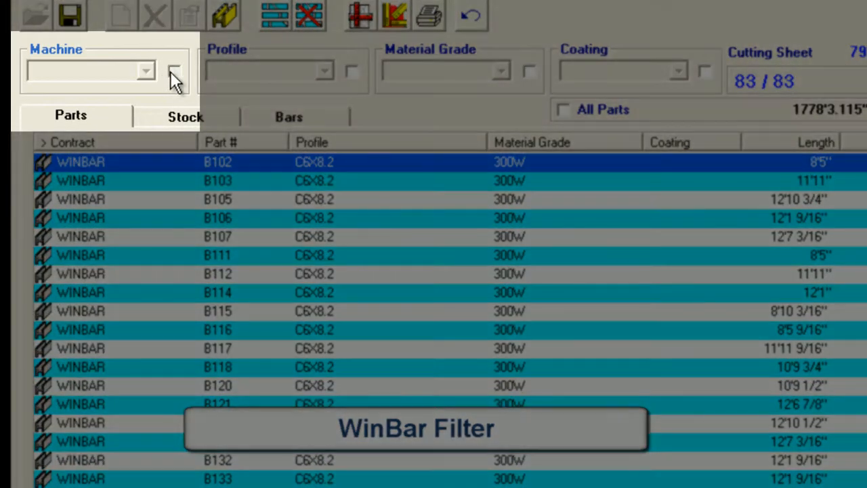
Enable the Machine filter, view the machines it offers, and turn the filter off again
{"action": "left_click", "coordinate": [172, 72]}
{"action": "left_click", "coordinate": [144, 72]}
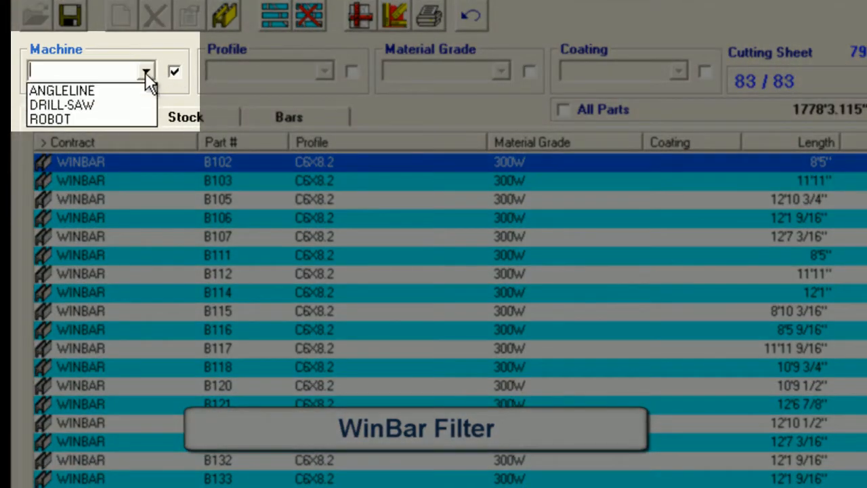
{"action": "left_click", "coordinate": [145, 72]}
{"action": "left_click", "coordinate": [173, 74]}
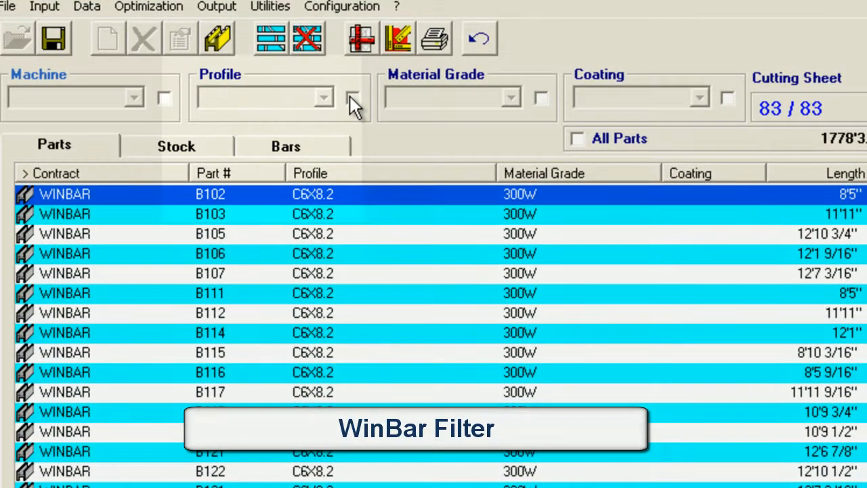
Filter the parts list by profile W, and turn the Profile filter off again
{"action": "left_click", "coordinate": [232, 63]}
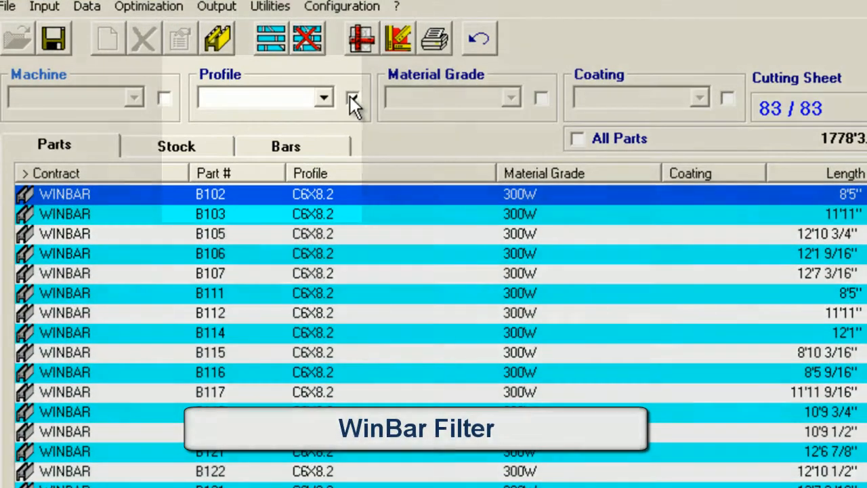
{"action": "left_click", "coordinate": [215, 62]}
{"action": "left_click", "coordinate": [326, 97]}
{"action": "type", "text": "W"}
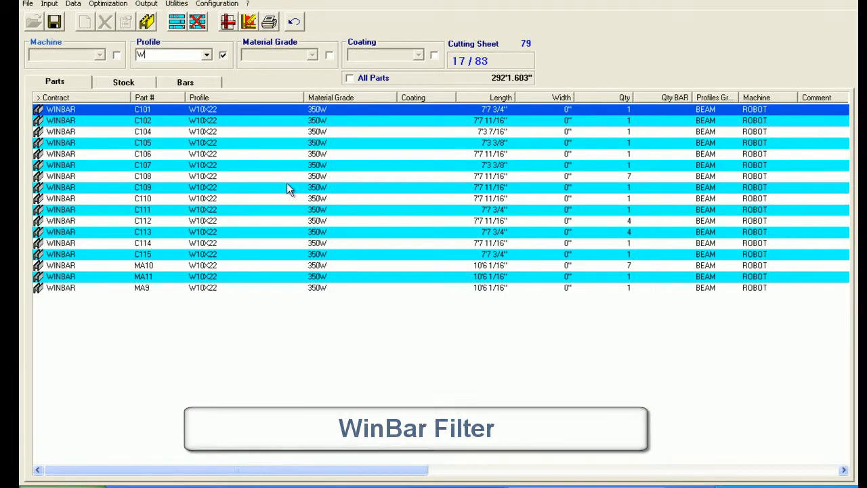
{"action": "left_click", "coordinate": [223, 56]}
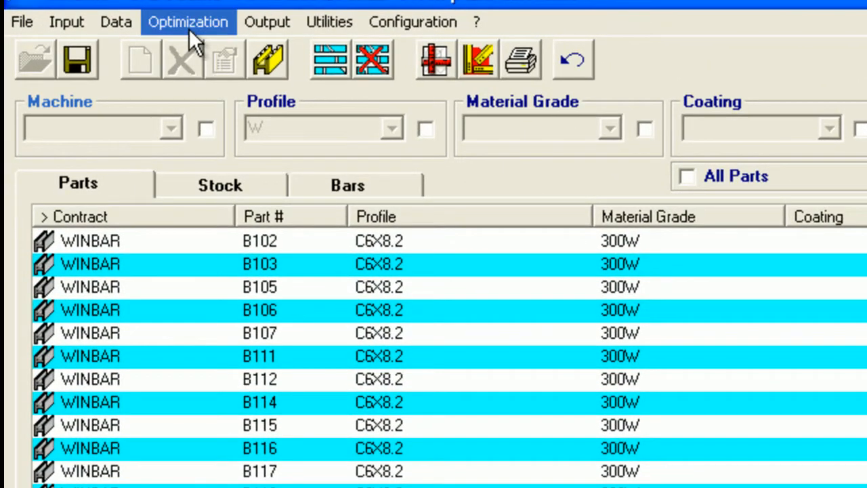
Display the nesting parameters for the DRILL-SAW machine
{"action": "left_click", "coordinate": [189, 29]}
{"action": "left_click", "coordinate": [139, 28]}
{"action": "left_click", "coordinate": [133, 26]}
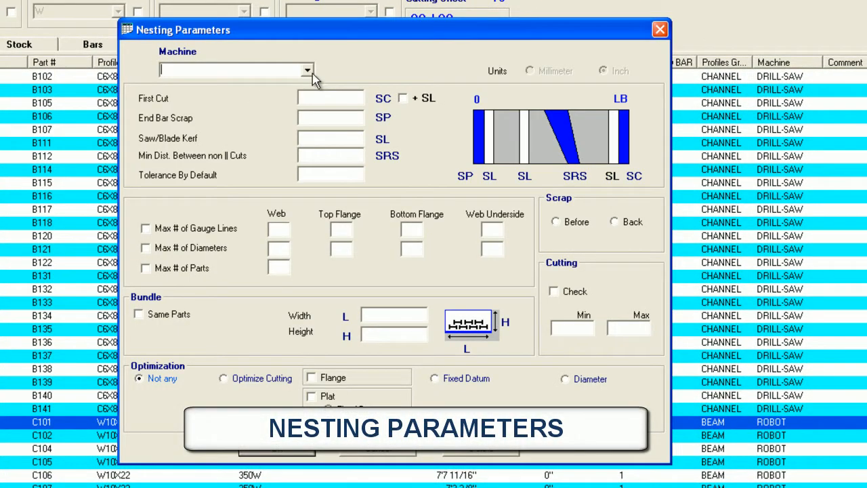
{"action": "left_click", "coordinate": [308, 72]}
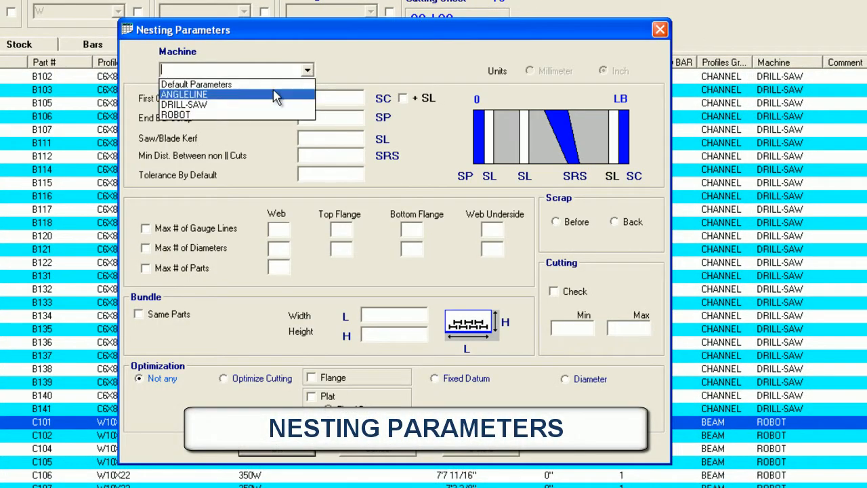
{"action": "left_click", "coordinate": [269, 106]}
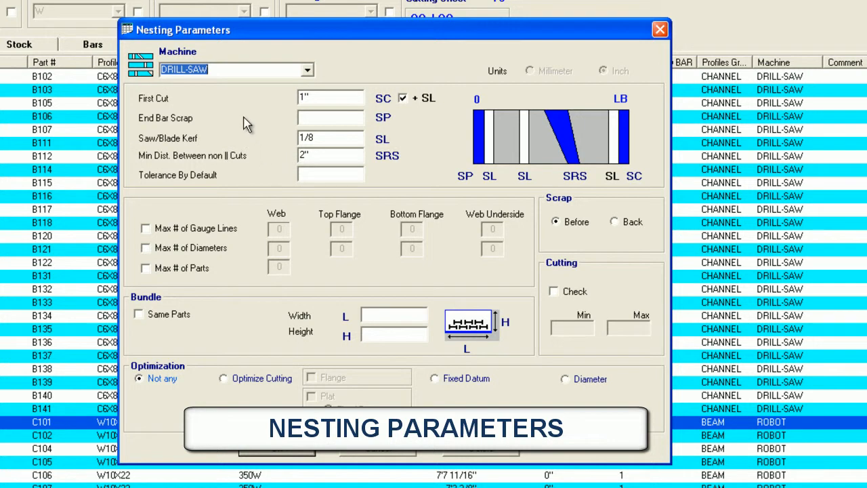
Try enabling the maximum number of diameters in the ANGLELINE nesting parameters, and cancel the dialog
{"action": "left_click", "coordinate": [307, 70]}
{"action": "left_click", "coordinate": [285, 94]}
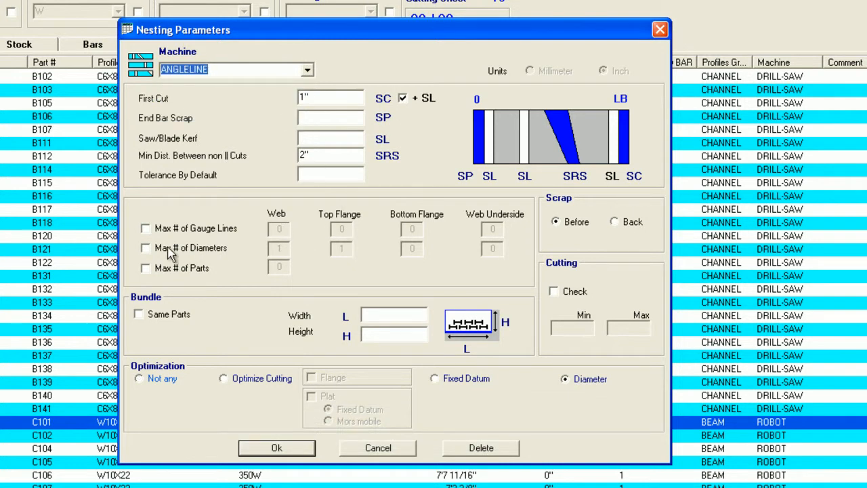
{"action": "left_click", "coordinate": [145, 248]}
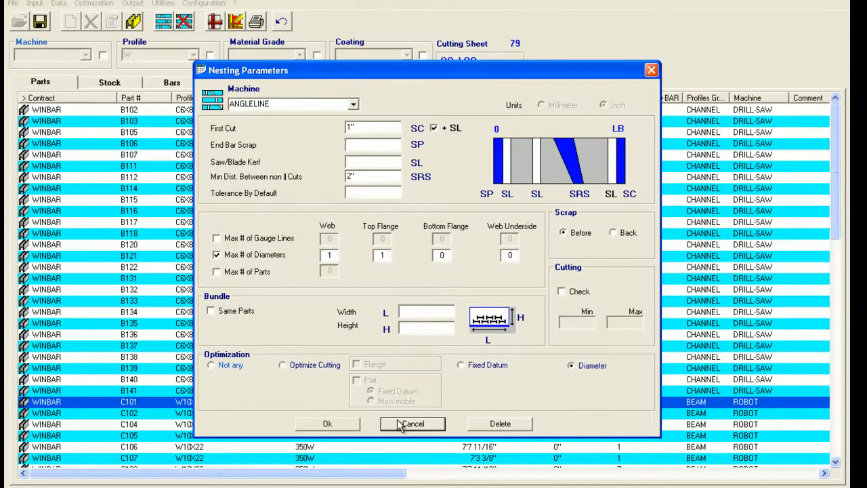
{"action": "left_click", "coordinate": [369, 445]}
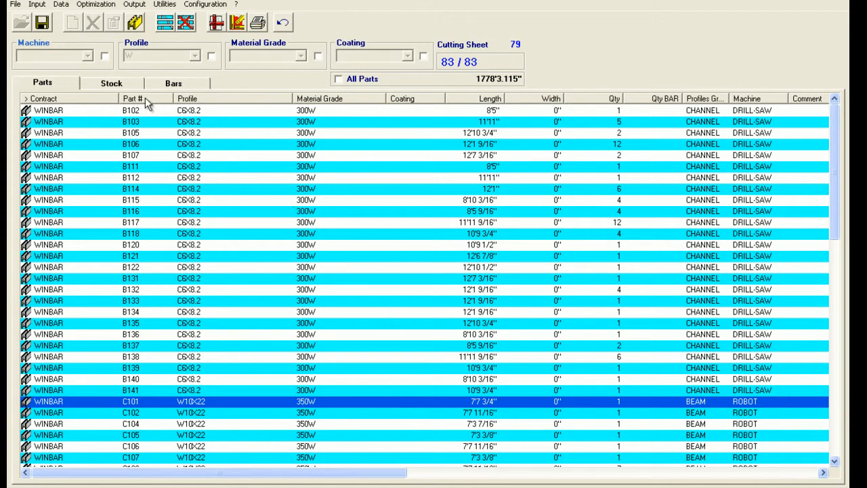
Start a new bar entry in the stock list and set its profile to W10X22
{"action": "left_click", "coordinate": [112, 83]}
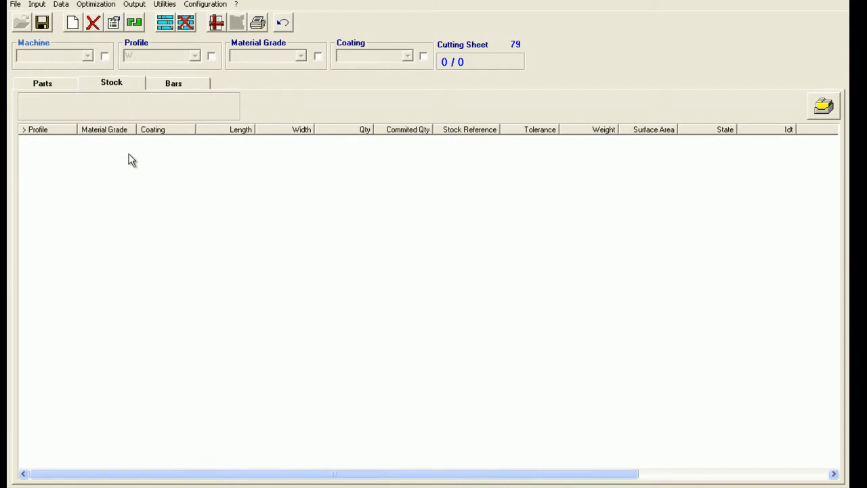
{"action": "right_click", "coordinate": [129, 155]}
{"action": "left_click", "coordinate": [148, 160]}
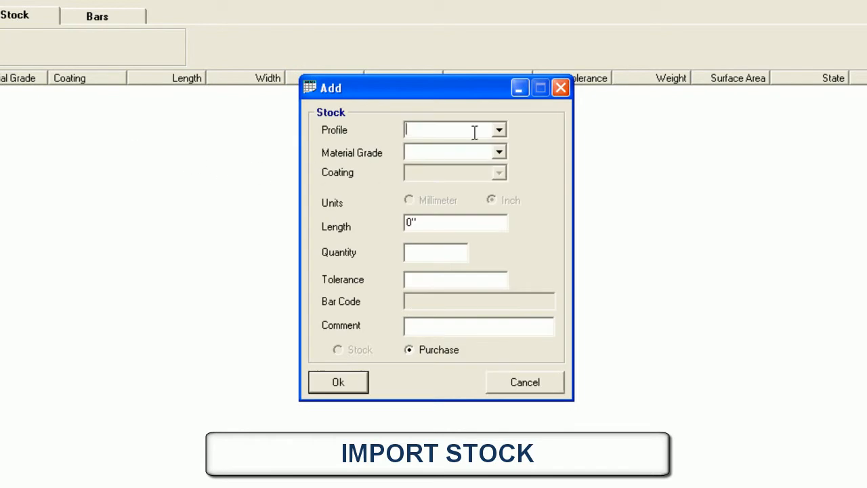
{"action": "type", "text": "W"}
{"action": "left_click", "coordinate": [499, 129]}
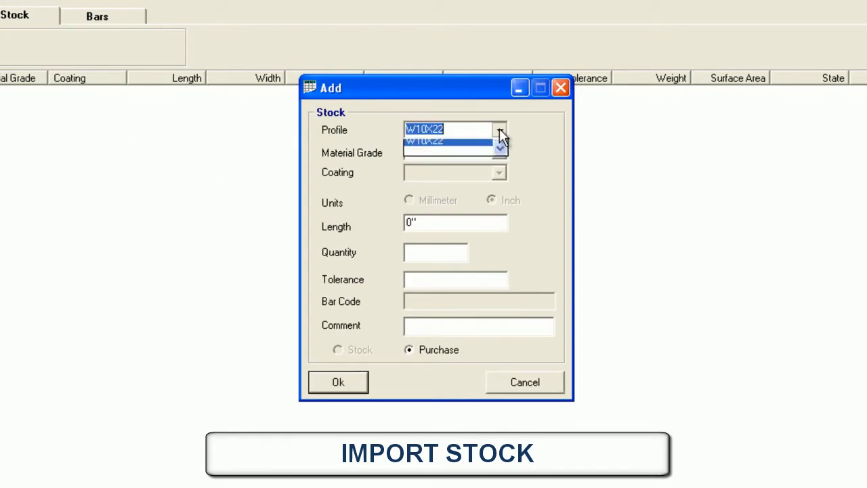
{"action": "left_click", "coordinate": [454, 215]}
Add the W10X22 stock bar with material grade 300W, length 40' and quantity 1, and close the entry form
{"action": "left_click", "coordinate": [447, 153]}
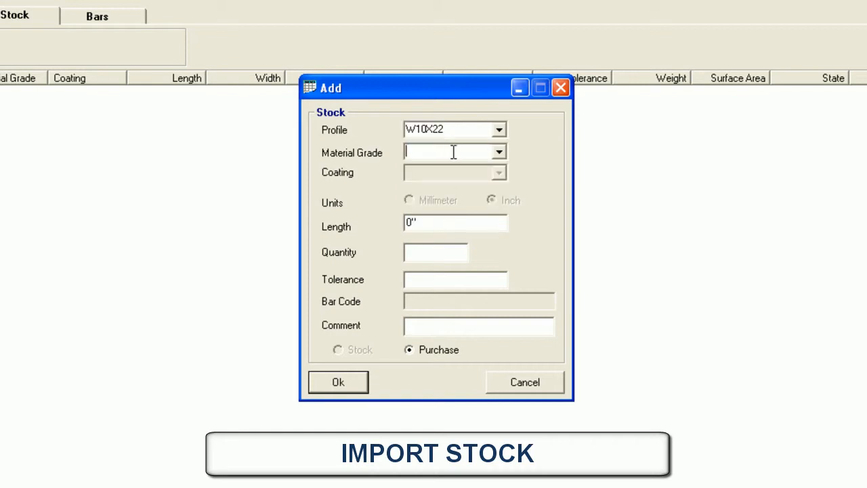
{"action": "left_click", "coordinate": [499, 153]}
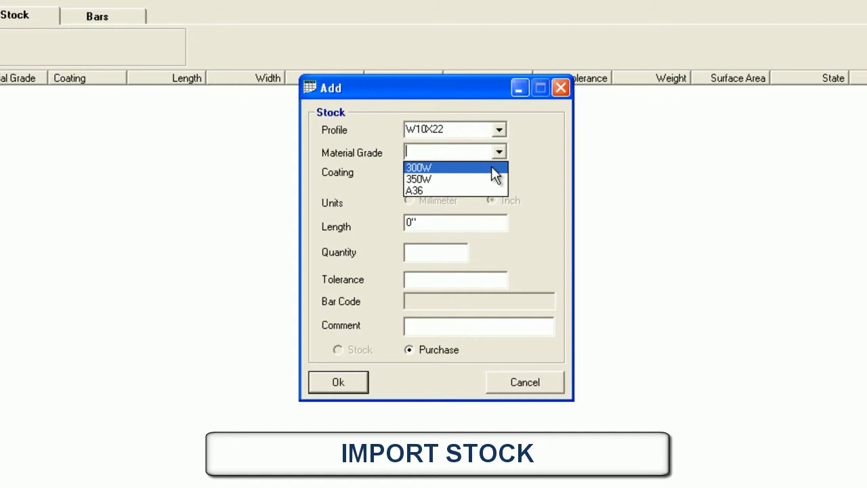
{"action": "left_click", "coordinate": [491, 167]}
{"action": "left_click", "coordinate": [444, 225]}
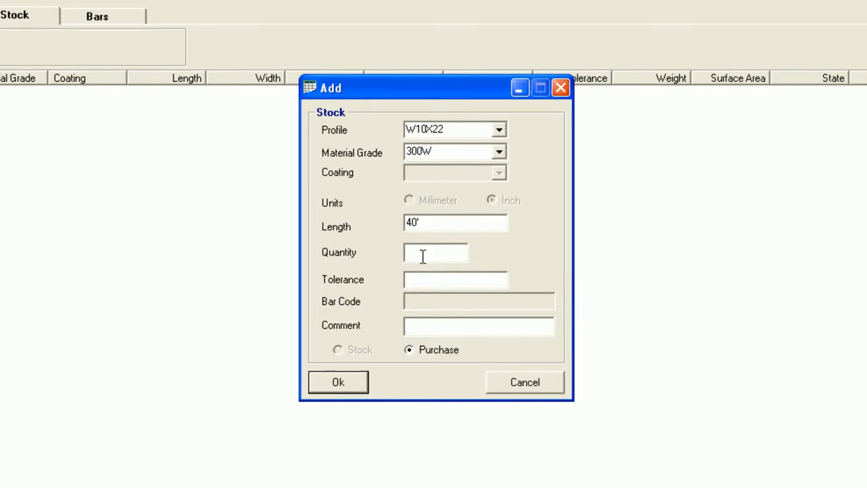
{"action": "left_click", "coordinate": [354, 381]}
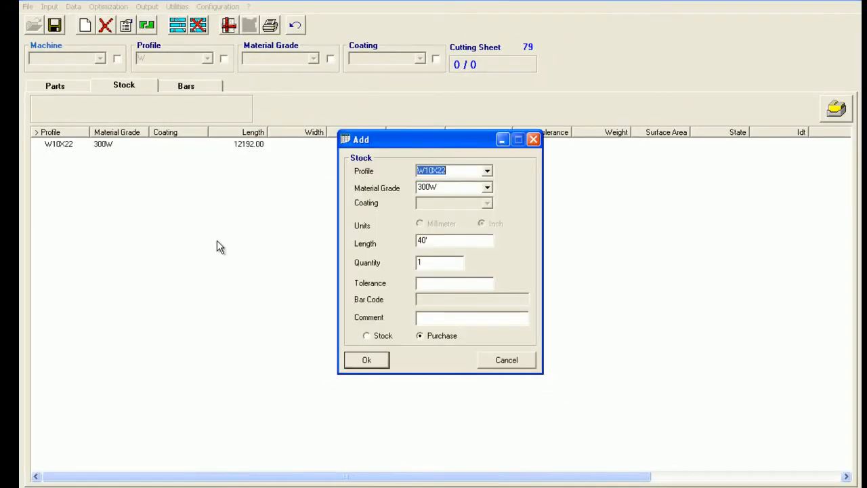
{"action": "left_click", "coordinate": [490, 360]}
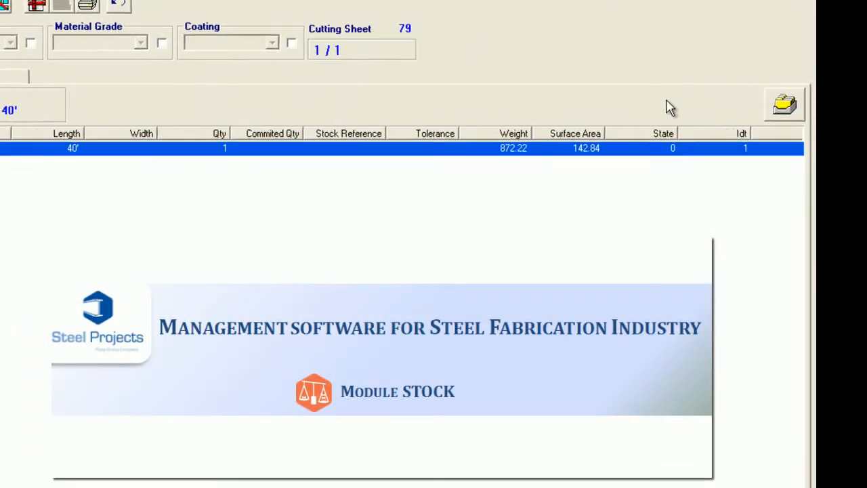
Import the existing stock into the stock list through STEEL CONTROLS
{"action": "left_click", "coordinate": [766, 105]}
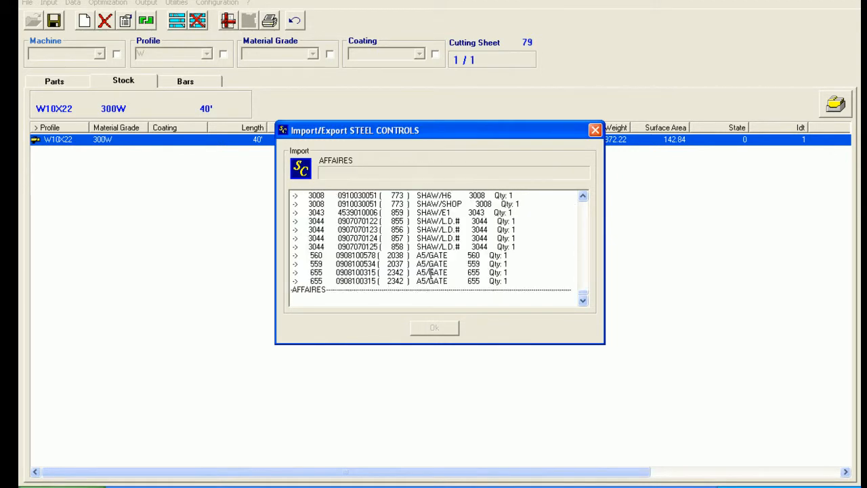
{"action": "left_click", "coordinate": [447, 327]}
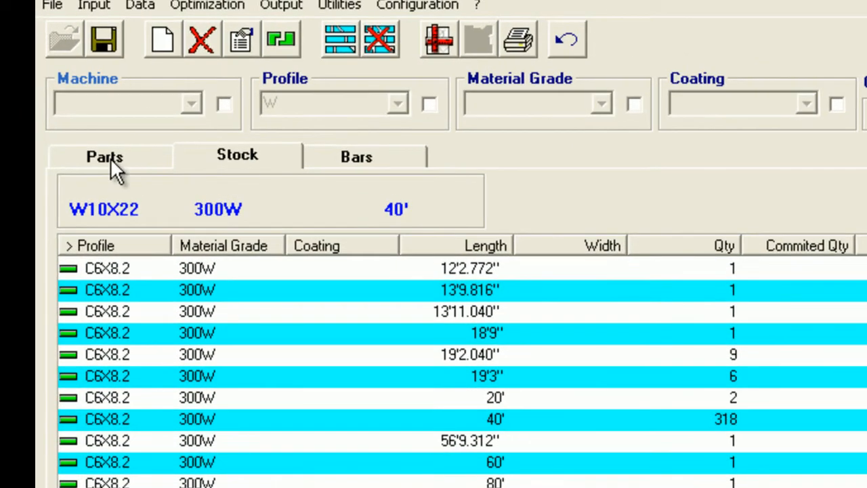
Start profile nesting for the parts list, try the Standard - Type 2 optimization, and return to Standard - Type 1
{"action": "left_click", "coordinate": [61, 88]}
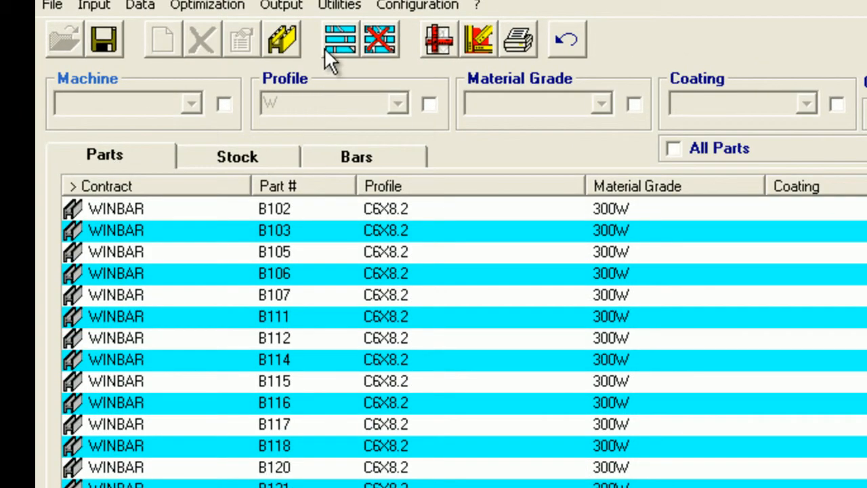
{"action": "left_click", "coordinate": [351, 40]}
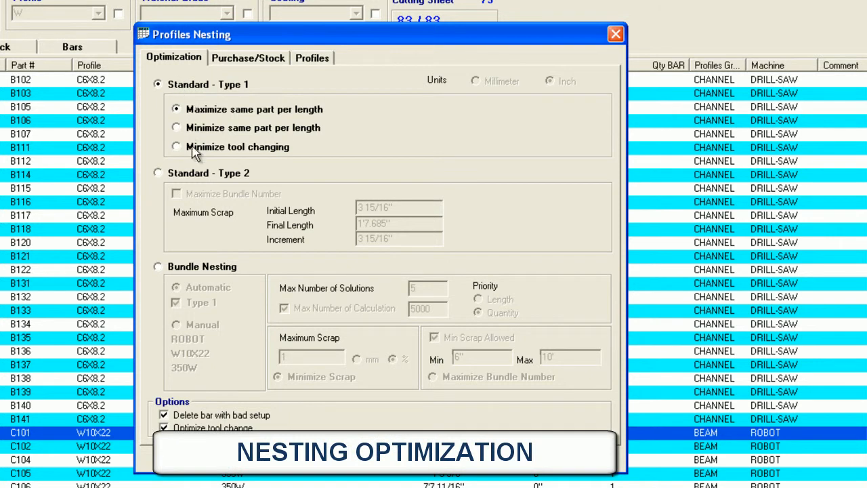
{"action": "left_click", "coordinate": [158, 174]}
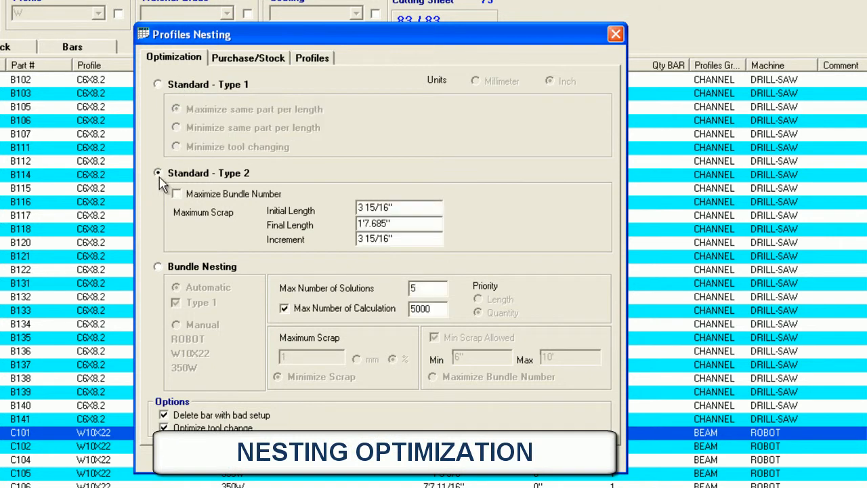
{"action": "left_click", "coordinate": [157, 85]}
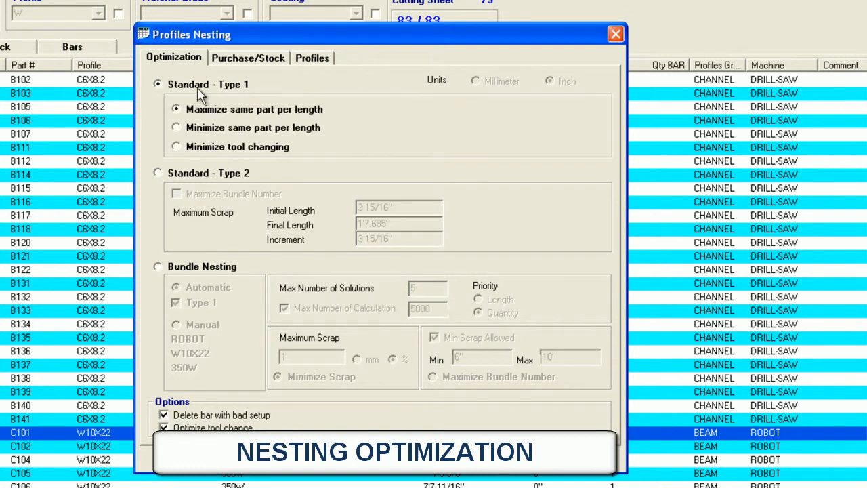
Keep the purchase process on Default lengths and add 30' and 40' bars to the purchase length list
{"action": "left_click", "coordinate": [227, 61]}
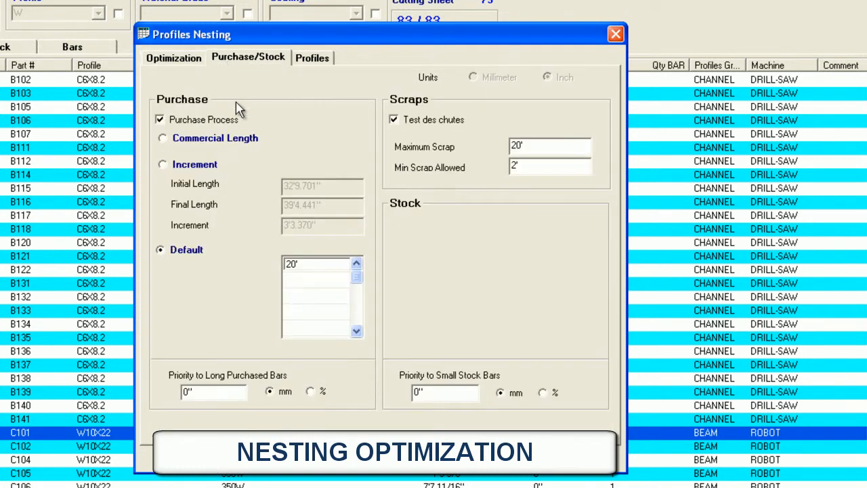
{"action": "left_click", "coordinate": [167, 165]}
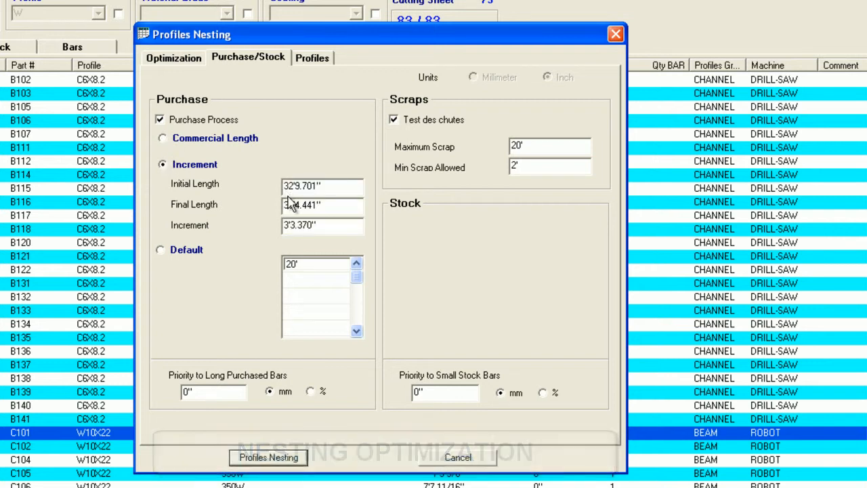
{"action": "left_click", "coordinate": [160, 250]}
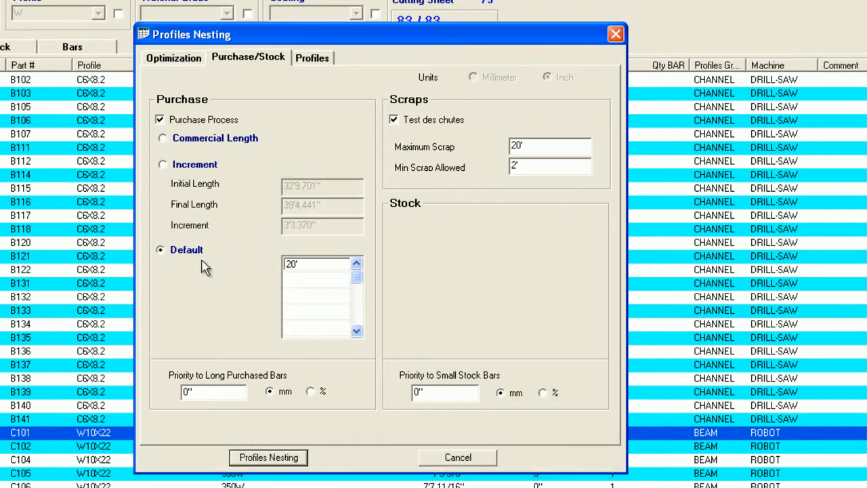
{"action": "left_click", "coordinate": [297, 282]}
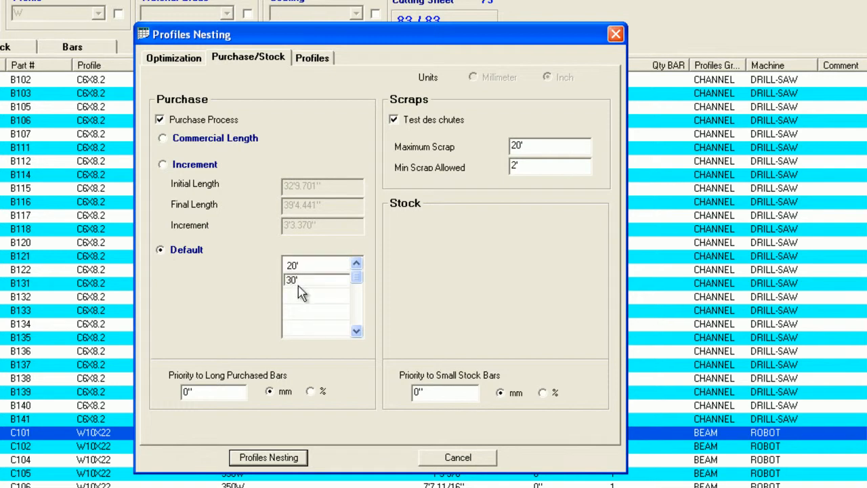
{"action": "type", "text": "30'"}
{"action": "left_click", "coordinate": [301, 303]}
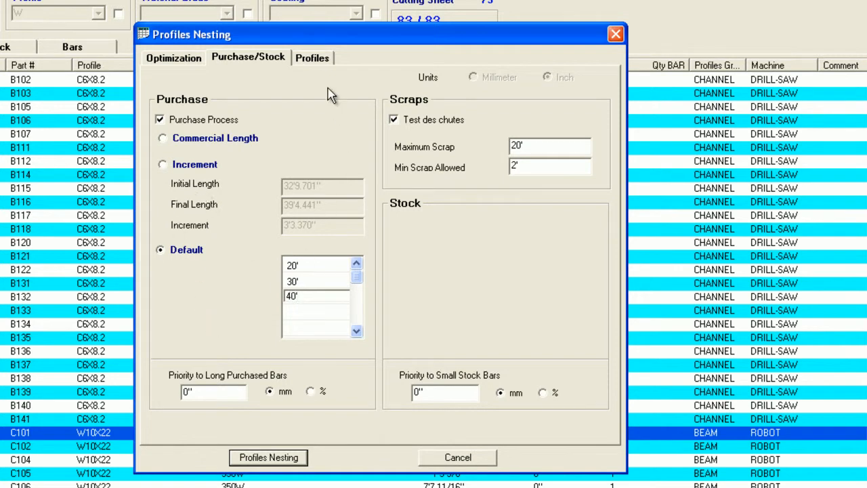
Review the profiles included in the nesting, from C6X8.2 to W10X22, and run the profile nesting
{"action": "left_click", "coordinate": [321, 60]}
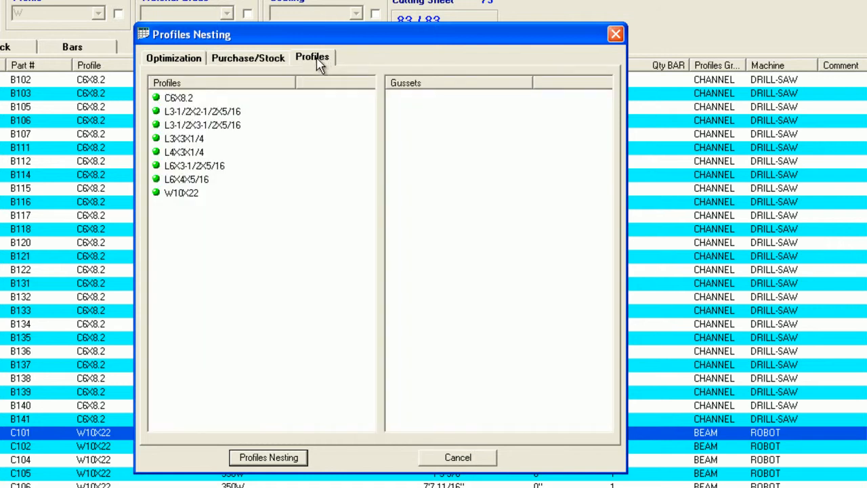
{"action": "left_click", "coordinate": [171, 139]}
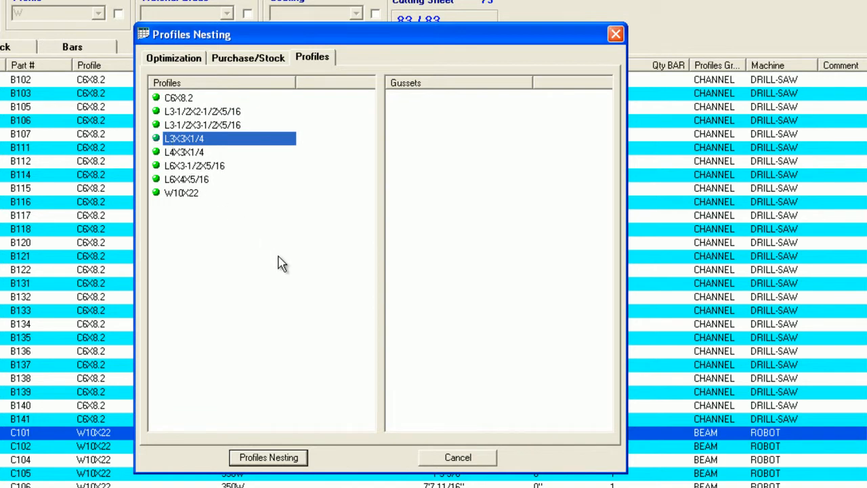
{"action": "left_click", "coordinate": [274, 458]}
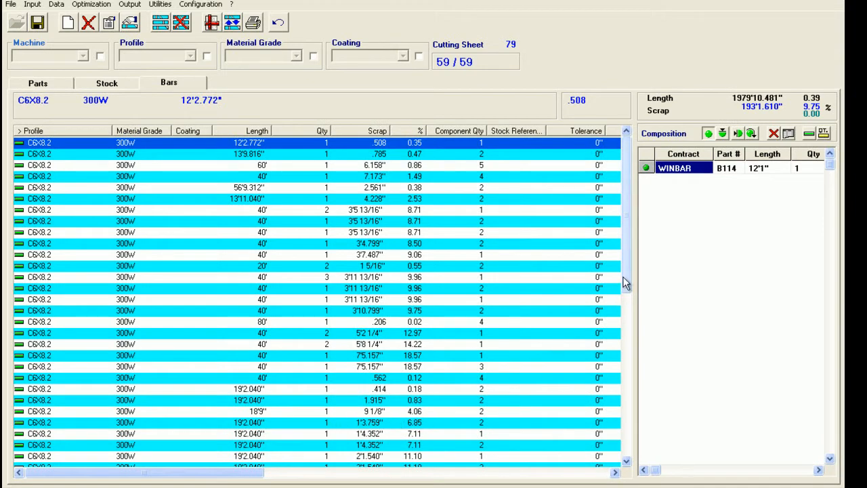
Review the nested bars and inspect the composition of the 12'8.542" L3X3X1/4 and 27'8.040" L4X3X1/4 bars
{"action": "left_click_drag", "start_coordinate": [624, 283], "coordinate": [623, 298]}
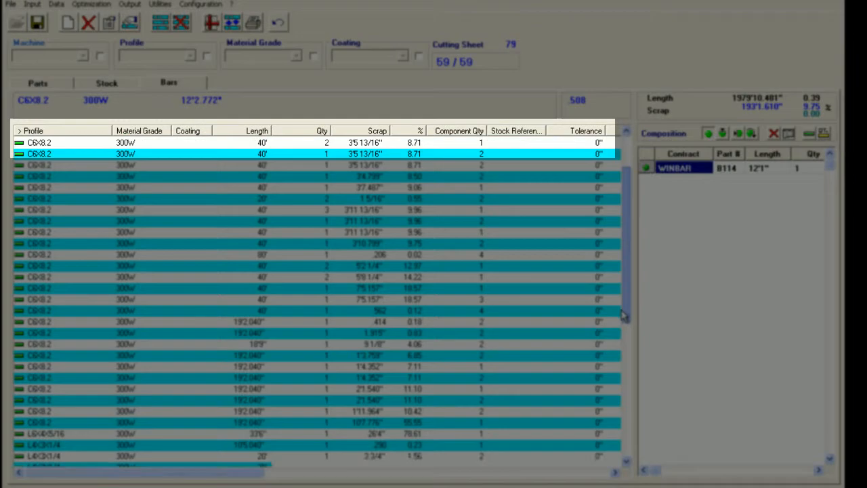
{"action": "left_click_drag", "start_coordinate": [624, 314], "coordinate": [606, 417]}
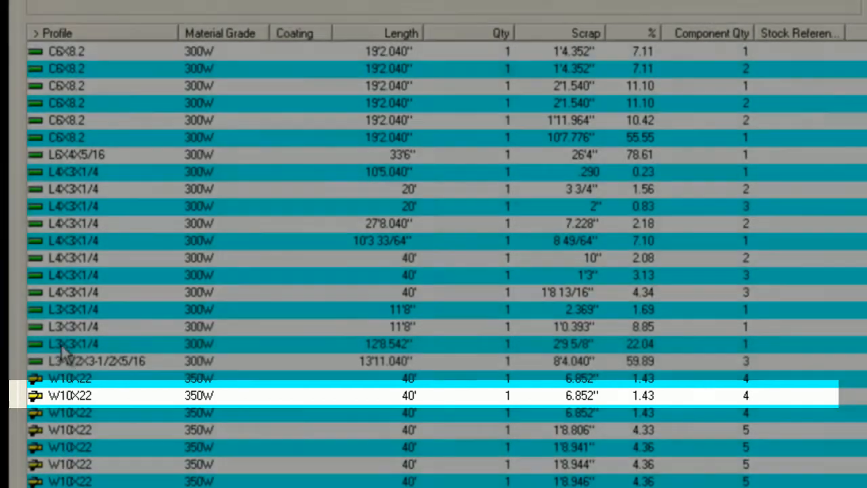
{"action": "left_click", "coordinate": [67, 344]}
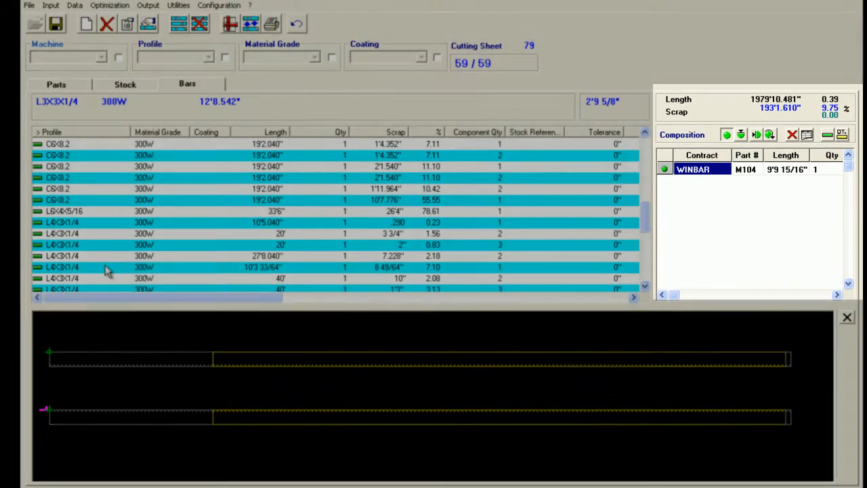
{"action": "left_click", "coordinate": [87, 256]}
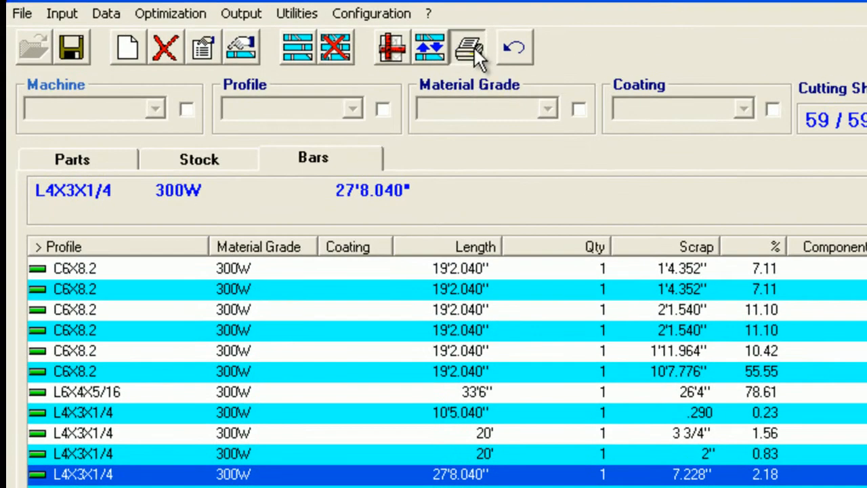
Preview both pages of the Bars list report and the Bars Nesting Results - Bar Code report, and close the reports
{"action": "left_click", "coordinate": [472, 49]}
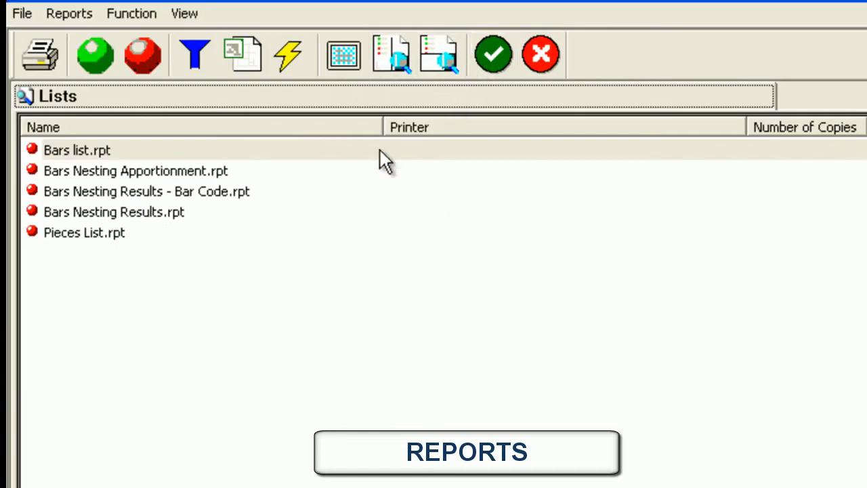
{"action": "left_click", "coordinate": [391, 55]}
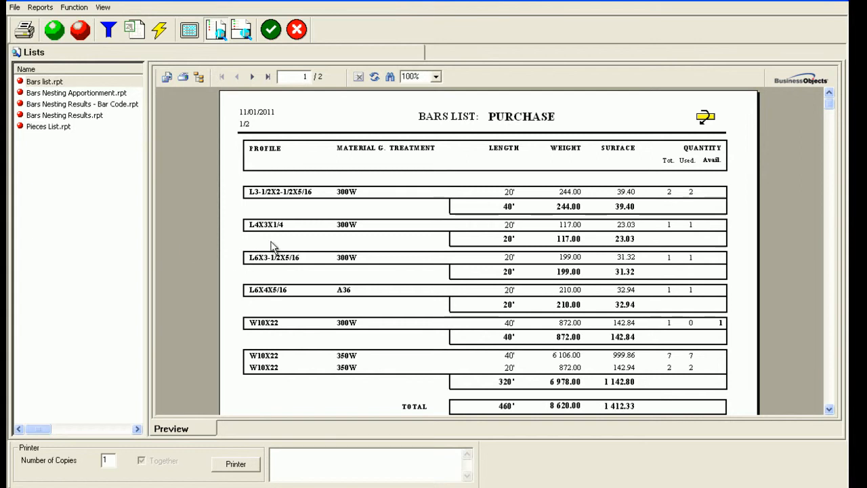
{"action": "left_click", "coordinate": [251, 78]}
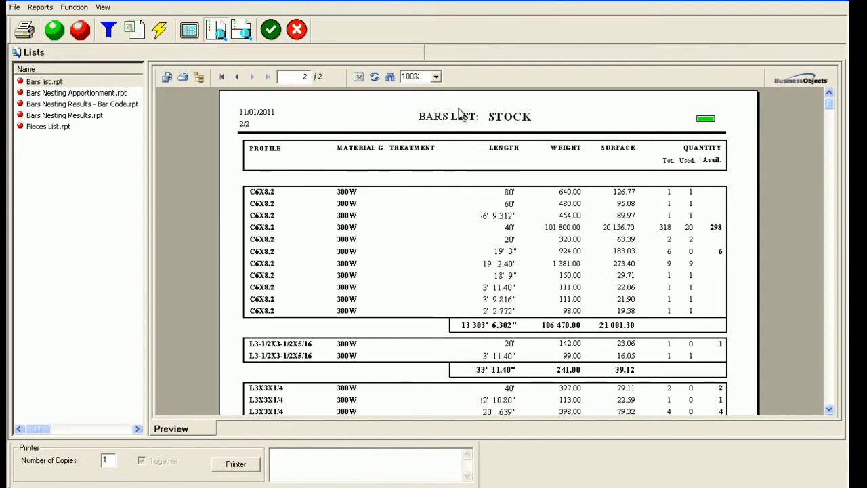
{"action": "left_click", "coordinate": [118, 111]}
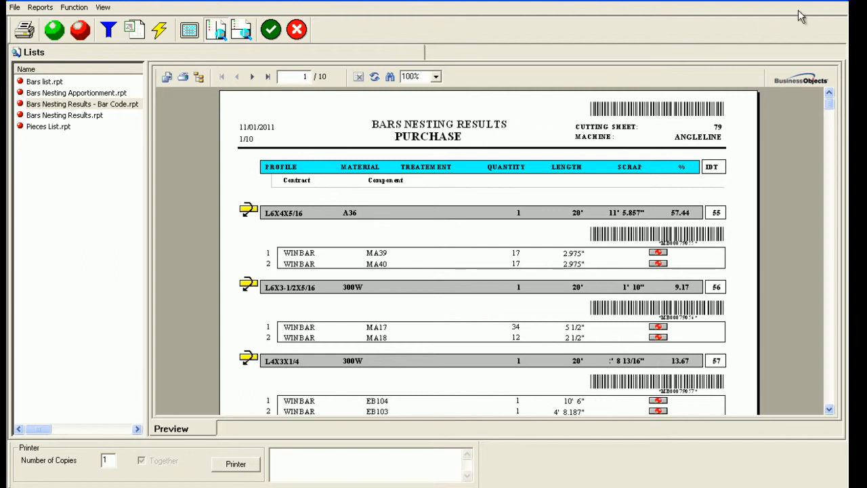
{"action": "left_click", "coordinate": [841, 2]}
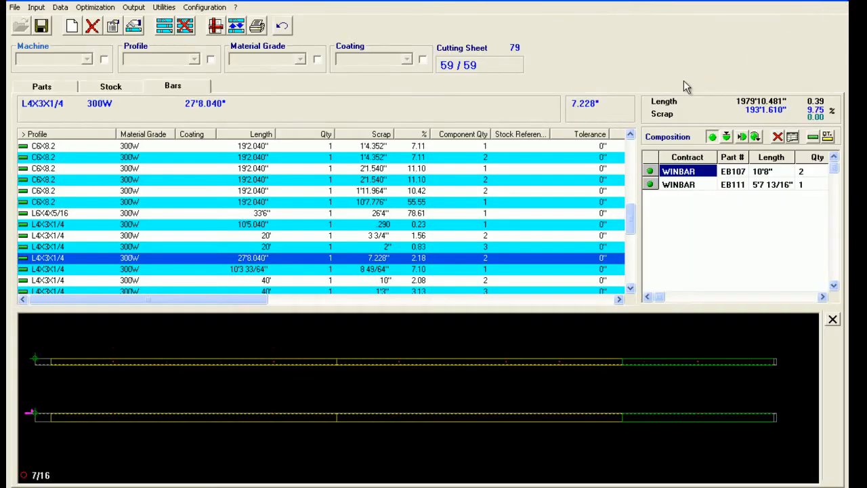
Leave the bar nesting and export the result to WINCN, ANGLELINE, ROBOT and DRILL-SAW
{"action": "left_click", "coordinate": [842, 2]}
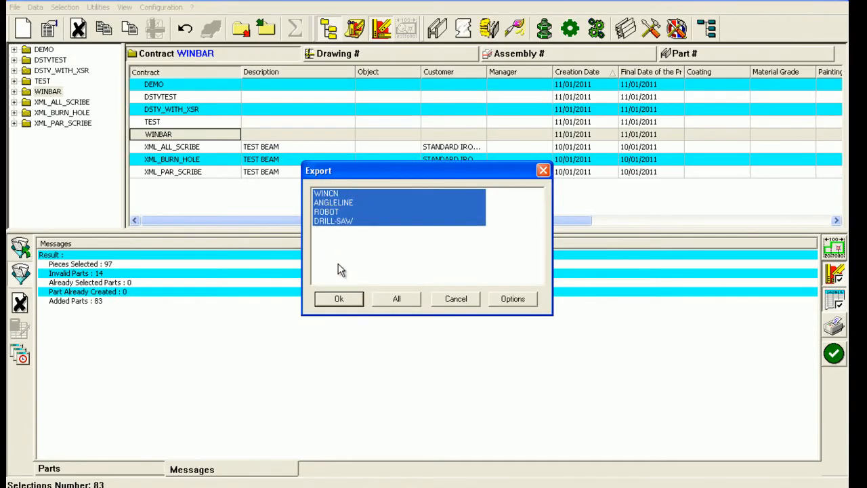
{"action": "left_click", "coordinate": [341, 301]}
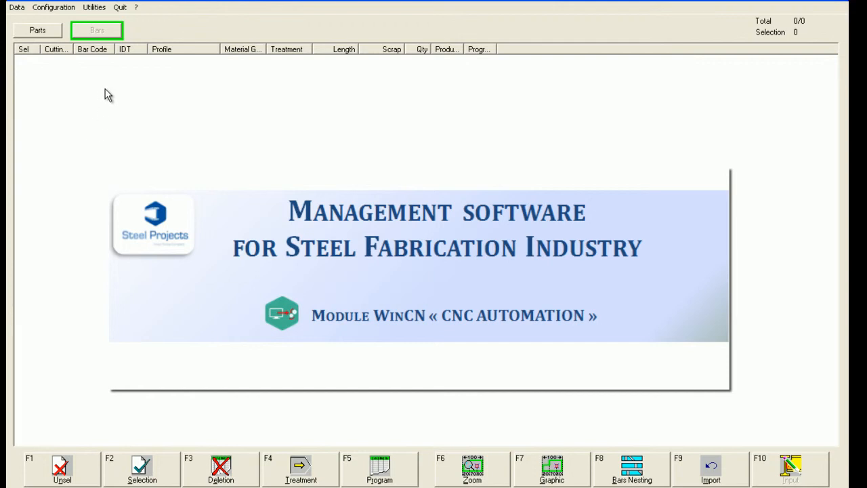
Review the MINOSSE post processor's General, Tools, Sensing, Scribing and Marking options in WinCN, and accept them
{"action": "left_click", "coordinate": [58, 8]}
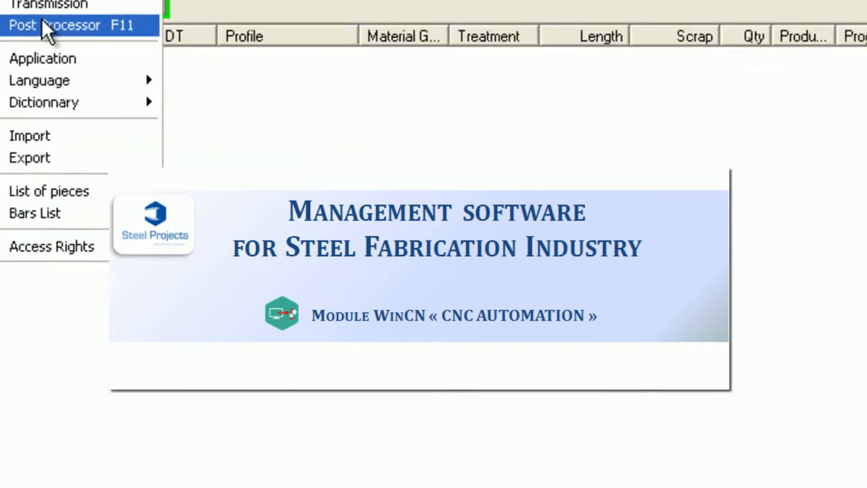
{"action": "left_click", "coordinate": [48, 27]}
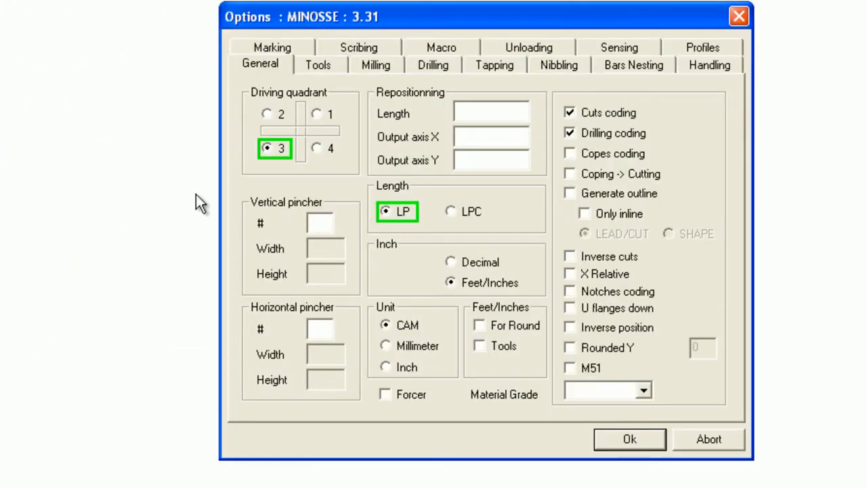
{"action": "left_click", "coordinate": [296, 71]}
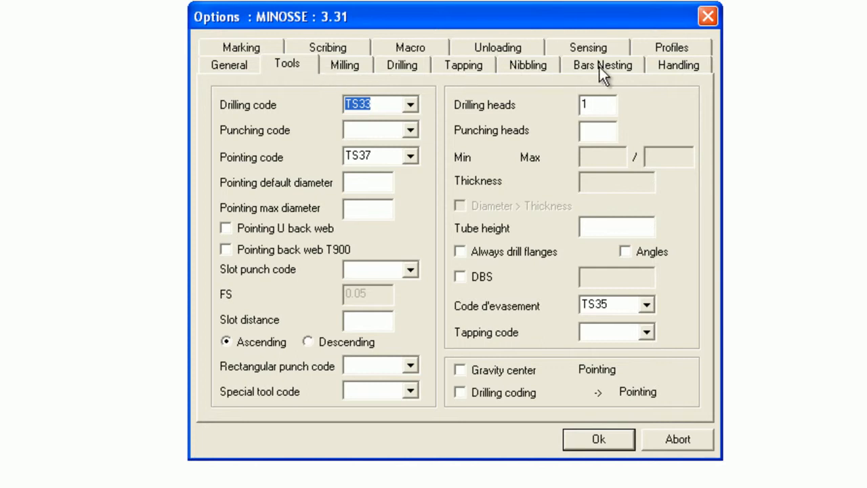
{"action": "left_click", "coordinate": [590, 47]}
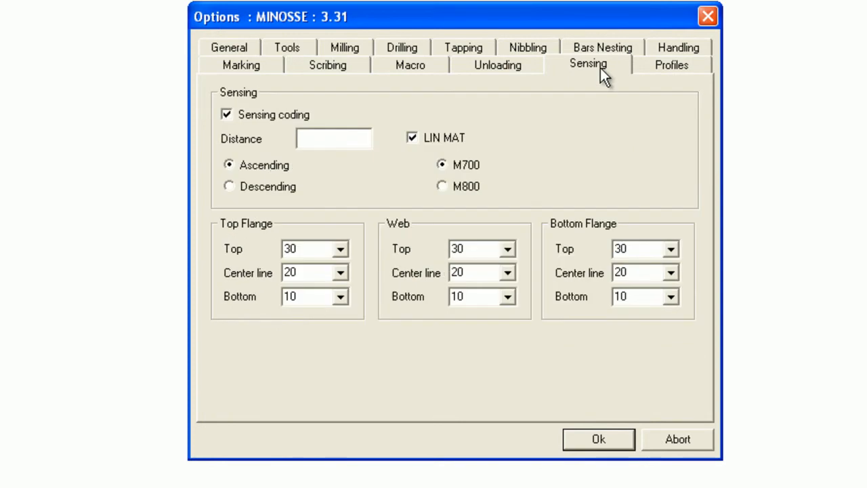
{"action": "left_click", "coordinate": [332, 66]}
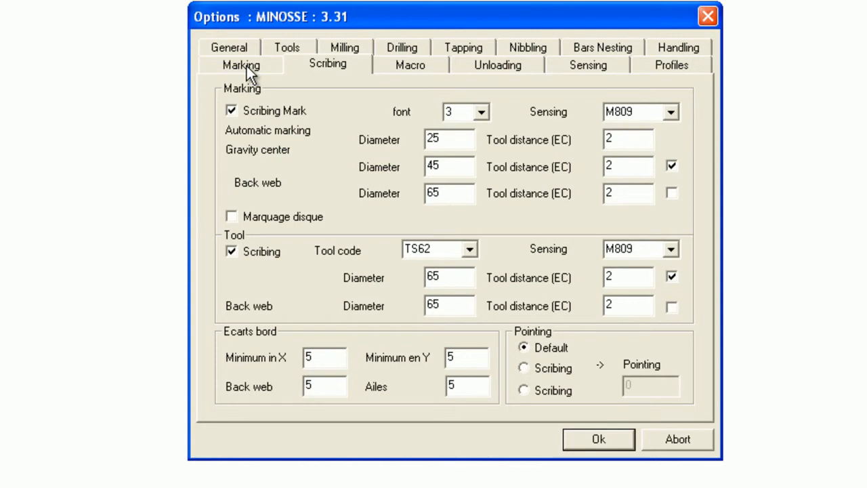
{"action": "left_click", "coordinate": [250, 75]}
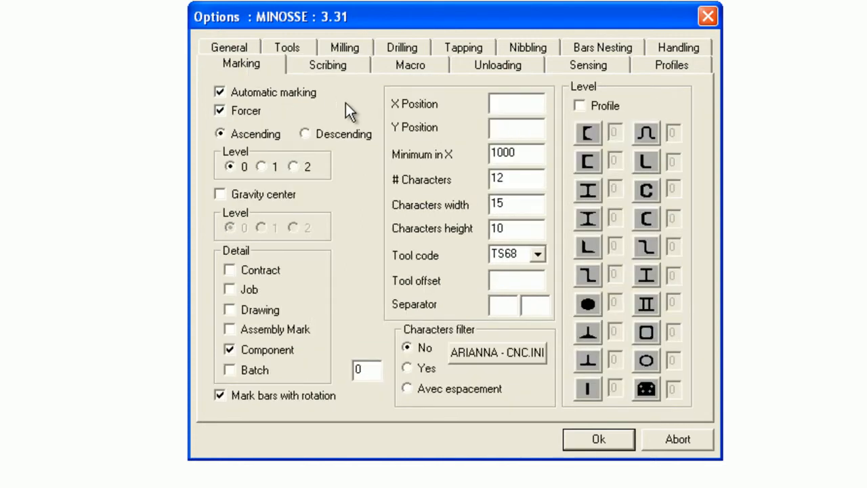
{"action": "left_click", "coordinate": [582, 438]}
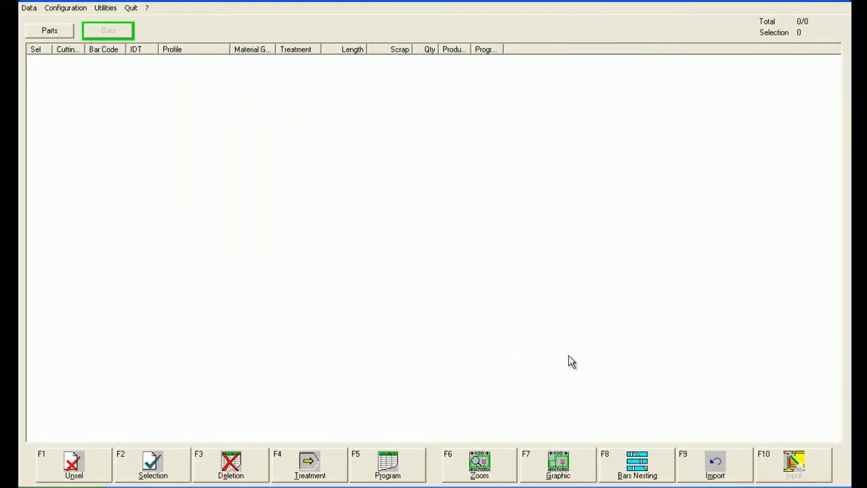
Import the RL_0001.CAM file from the NETWORK source into the bars list
{"action": "left_click", "coordinate": [451, 428]}
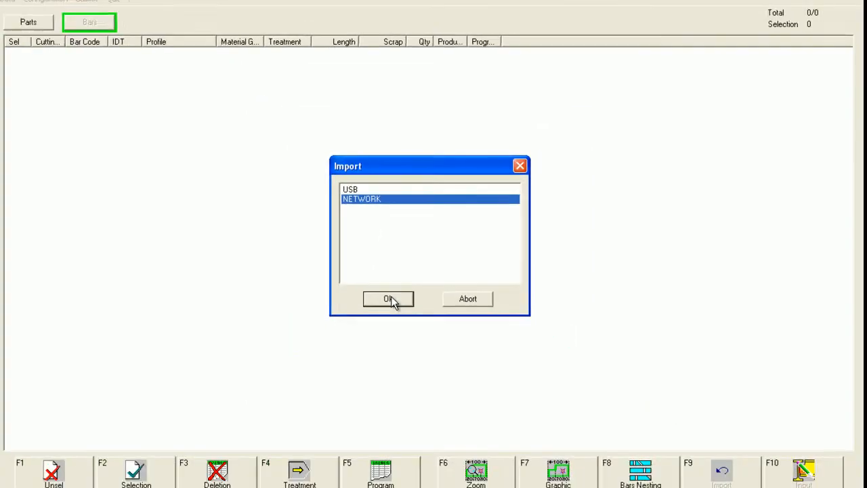
{"action": "left_click", "coordinate": [390, 299]}
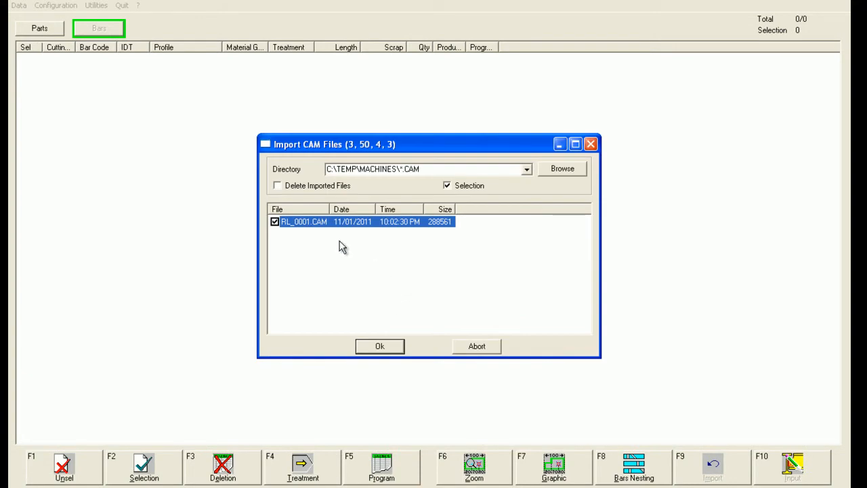
{"action": "left_click", "coordinate": [380, 347]}
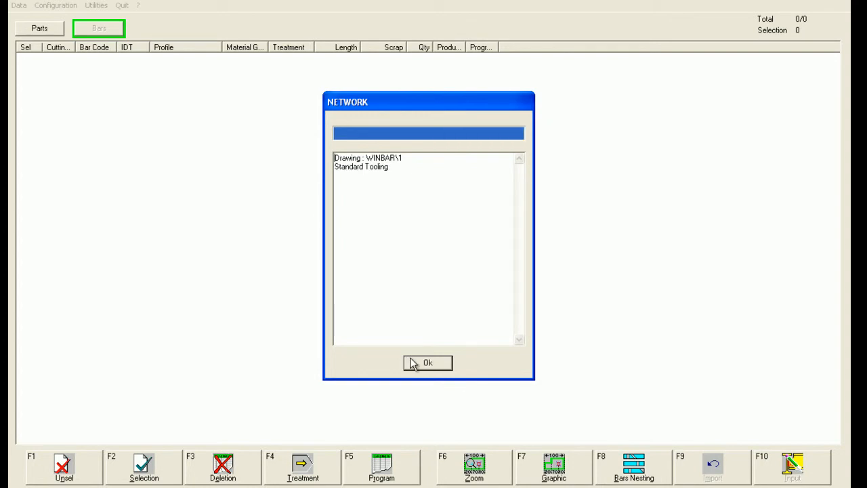
{"action": "left_click", "coordinate": [411, 363]}
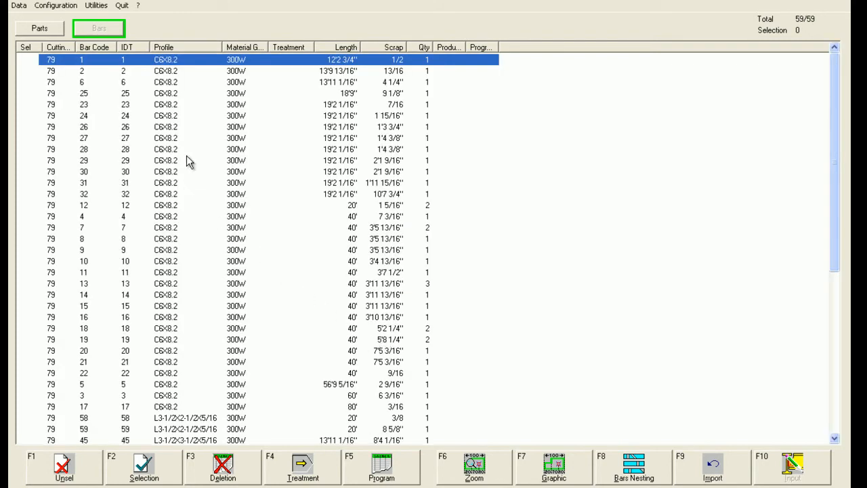
Show the imported parts, inspect part B102 in the graphic view, and display its drawing beside the parts list
{"action": "left_click", "coordinate": [42, 31]}
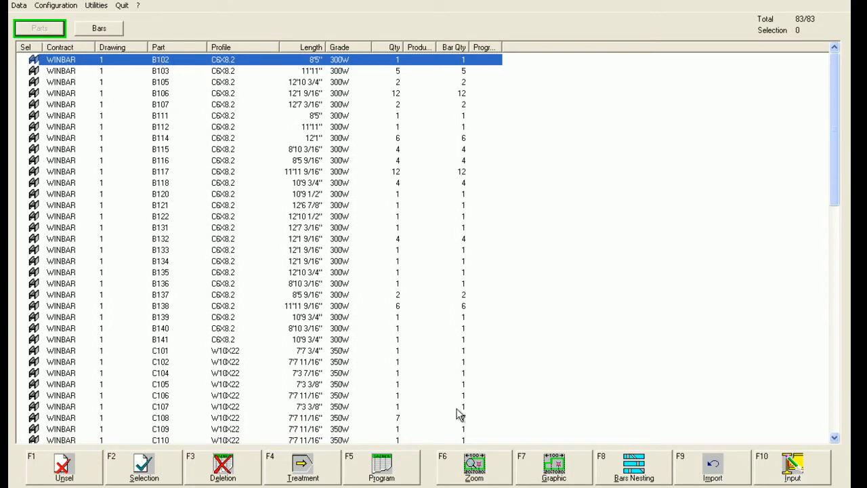
{"action": "left_click", "coordinate": [548, 464]}
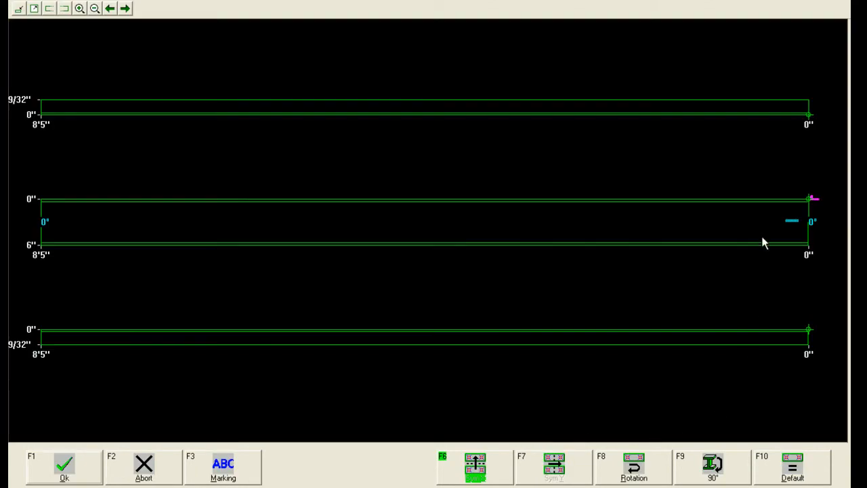
{"action": "left_click", "coordinate": [845, 1]}
{"action": "left_click", "coordinate": [498, 467]}
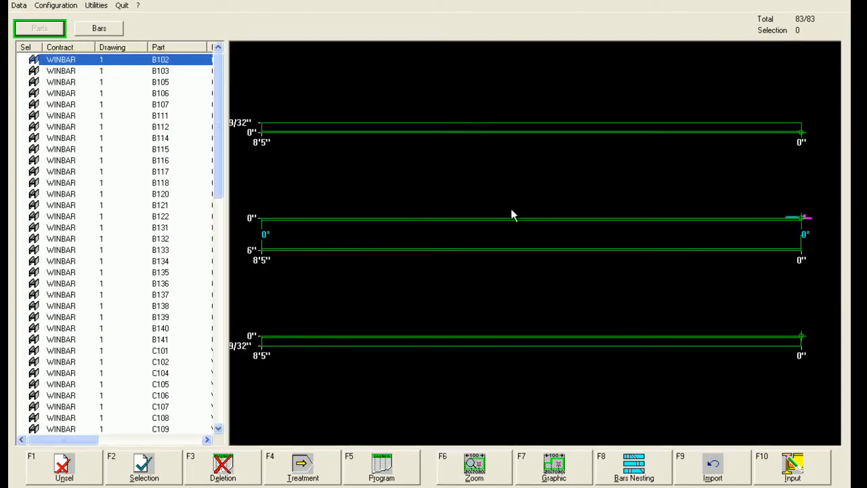
Switch to the bars list, inspect bar 1 in the graphic view, and close the view
{"action": "left_click", "coordinate": [99, 29]}
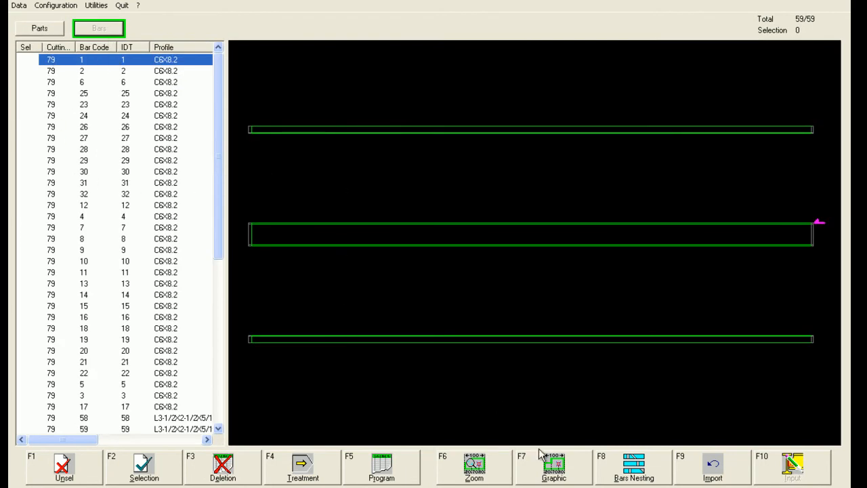
{"action": "left_click", "coordinate": [553, 473]}
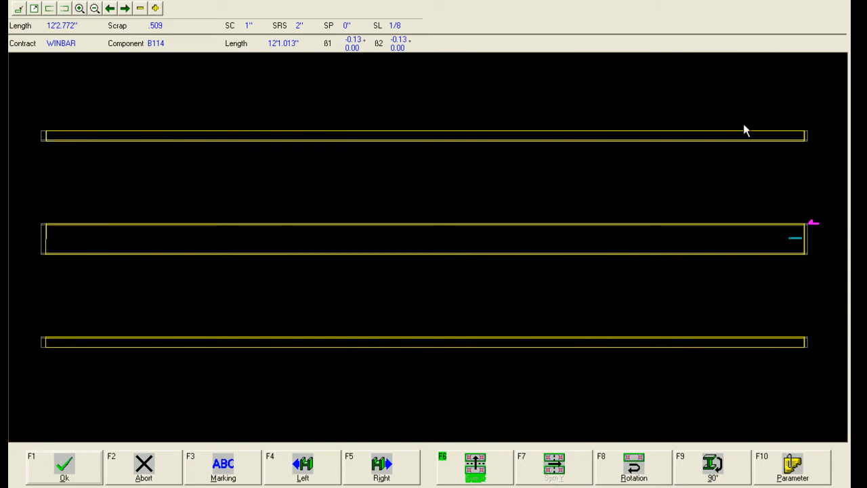
{"action": "left_click", "coordinate": [841, 1]}
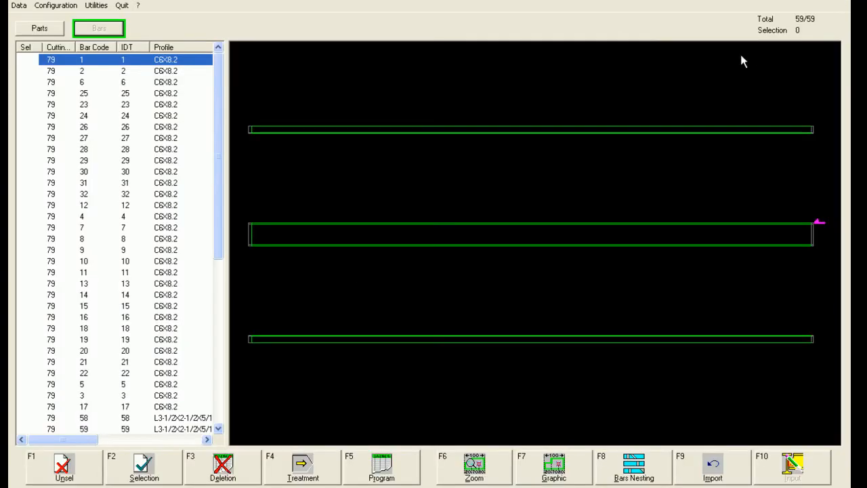
Select bars 29, 30, 31, 32 and 12 of cutting sheet 79 and run the Treatment on them
{"action": "left_click", "coordinate": [32, 161]}
{"action": "left_click", "coordinate": [31, 161]}
{"action": "left_click", "coordinate": [42, 174]}
{"action": "left_click", "coordinate": [39, 184]}
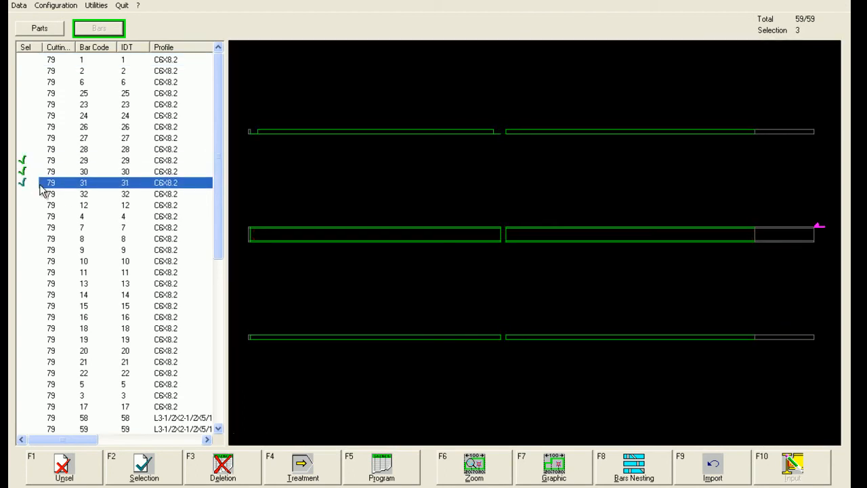
{"action": "left_click", "coordinate": [34, 195]}
{"action": "left_click", "coordinate": [35, 207]}
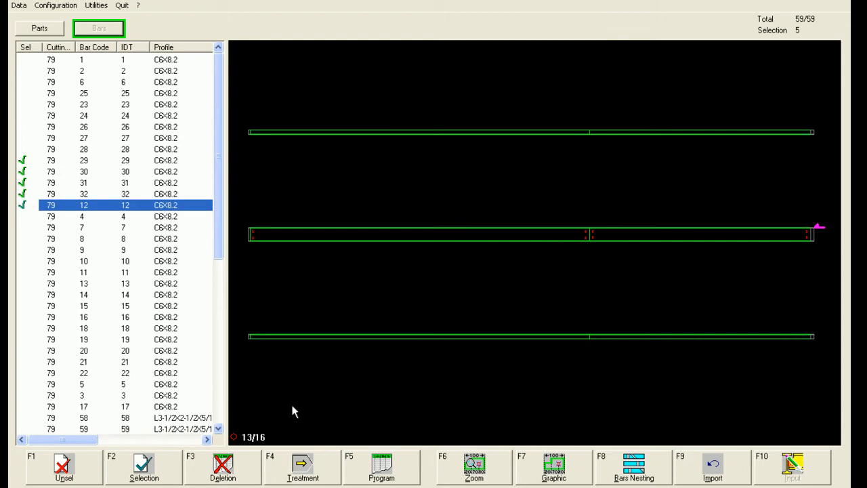
{"action": "left_click", "coordinate": [298, 467]}
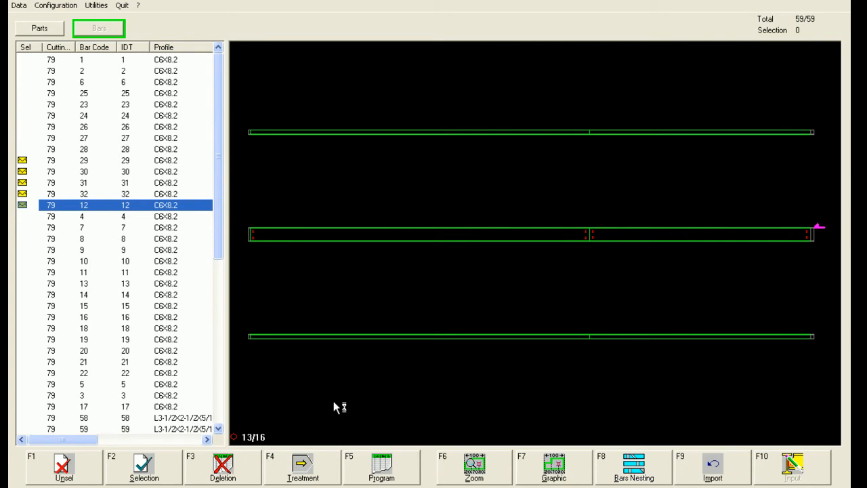
Import C:\MINOSSE\STEELPRO.FNC into the machine software, overwriting the existing WINBAR pieces, and leave WinCN
{"action": "key", "text": "F9"}
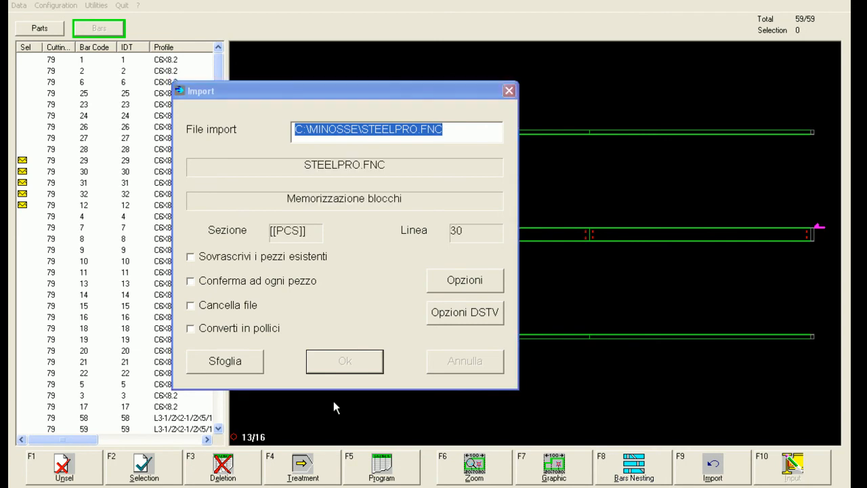
{"action": "left_click", "coordinate": [279, 284]}
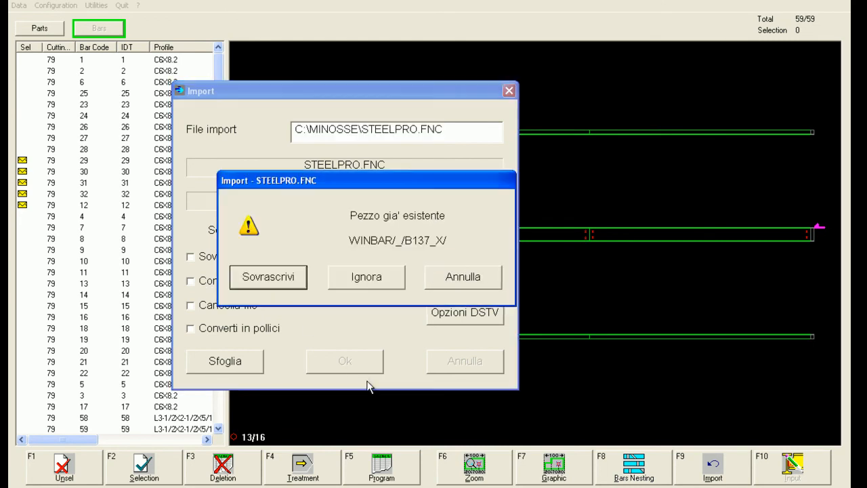
{"action": "left_click", "coordinate": [287, 279]}
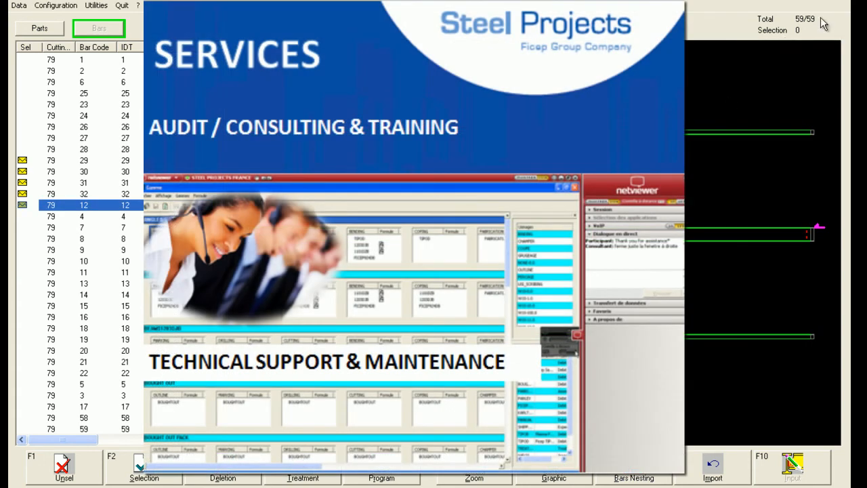
{"action": "left_click", "coordinate": [842, 3]}
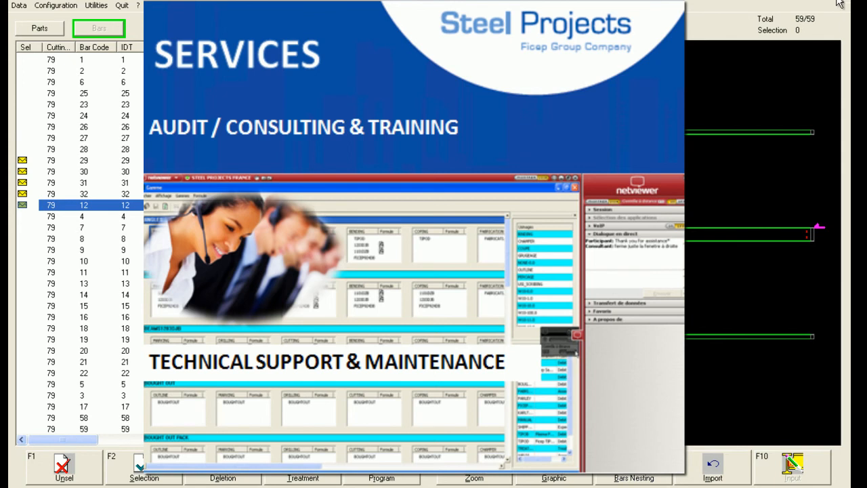